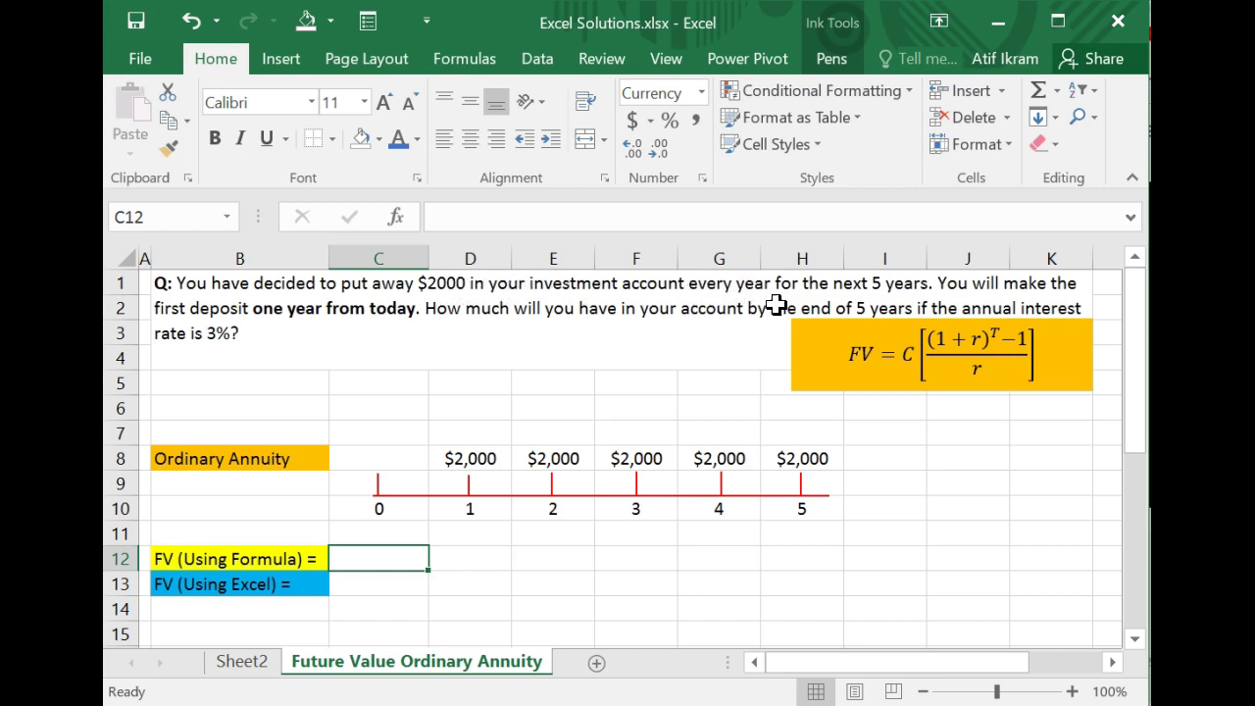
{"action": "left_click", "coordinate": [807, 287]}
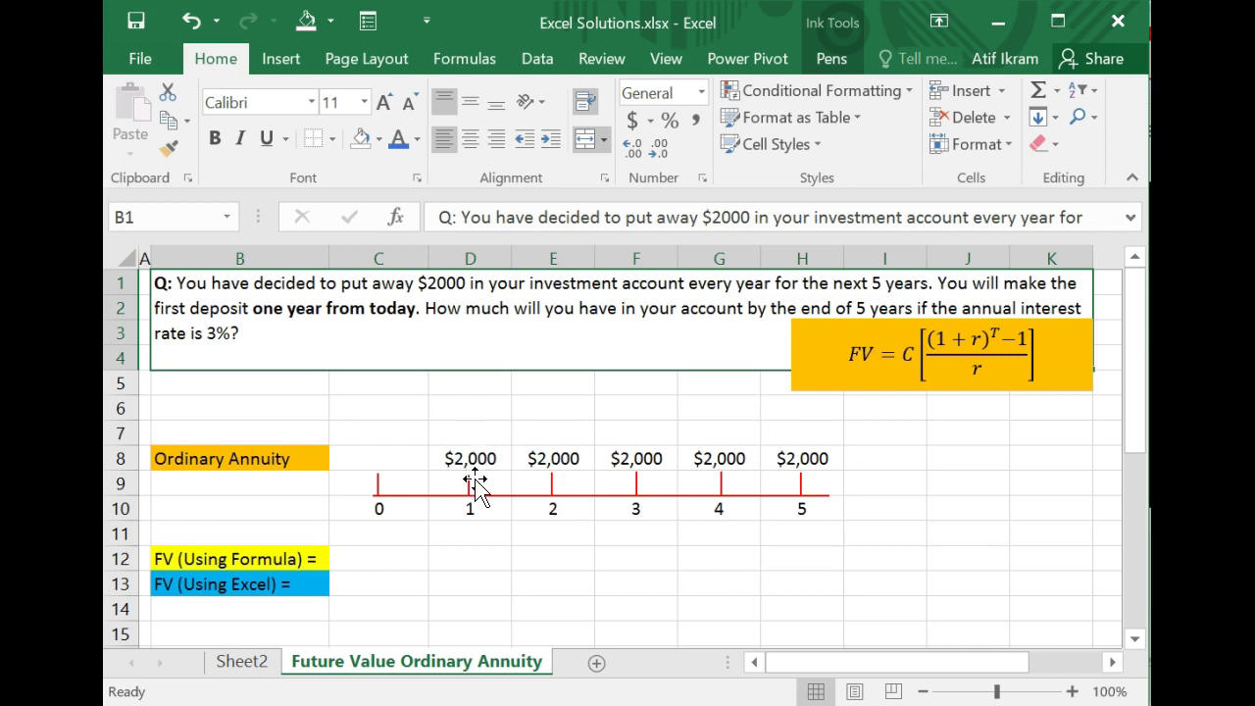
{"action": "left_click", "coordinate": [537, 477]}
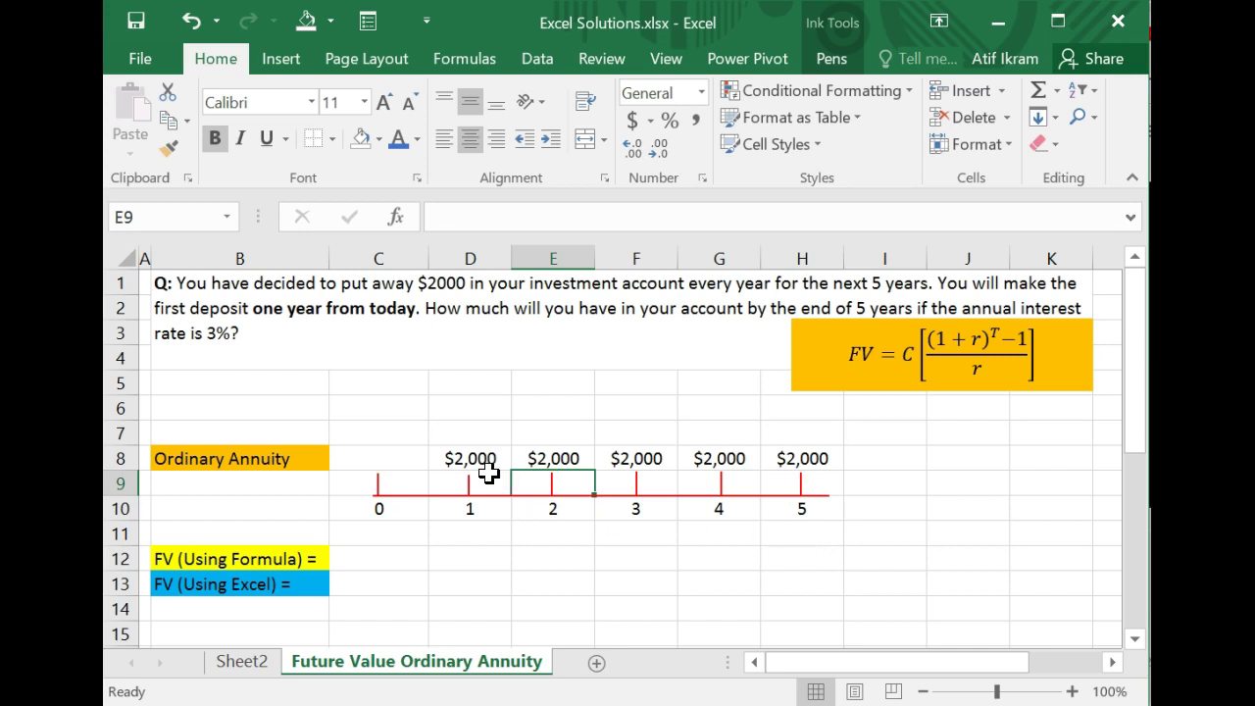
Calculate the annuity's future value in C12 with the formula =(2000*((1+0.03)^5-1))/0.03.
{"action": "left_click", "coordinate": [395, 557]}
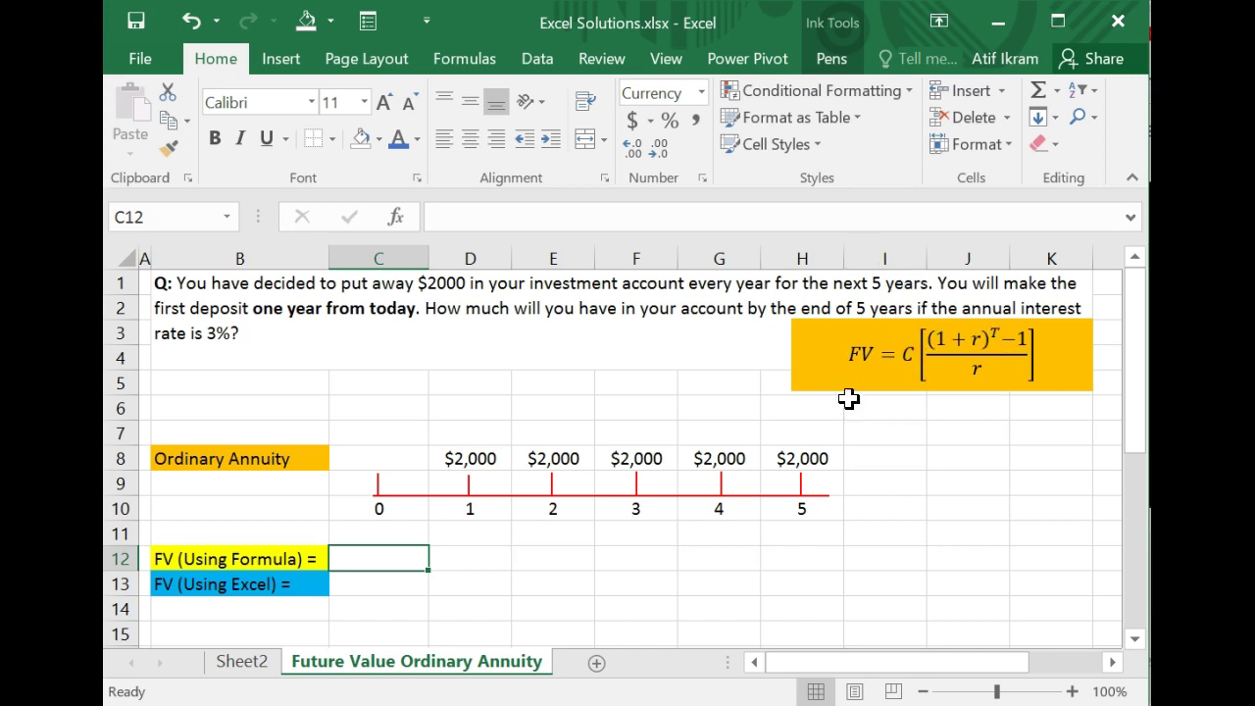
{"action": "type", "text": "=2000*(("}
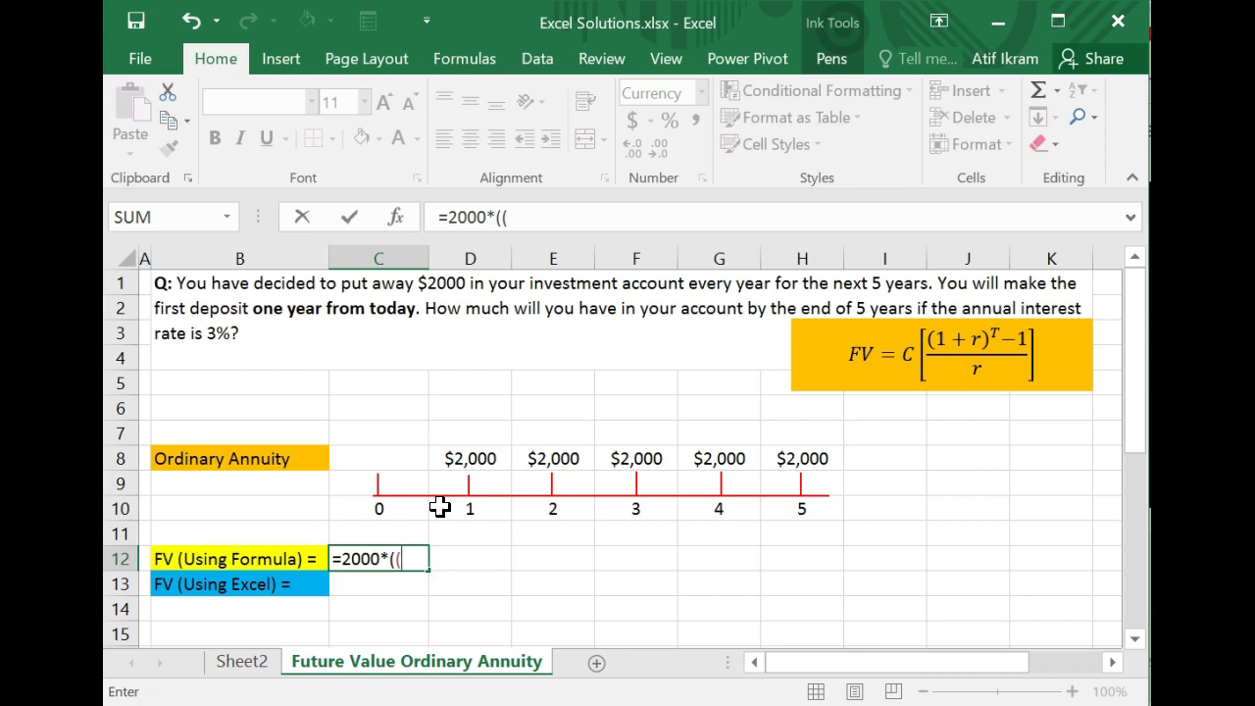
{"action": "type", "text": "+0.03"}
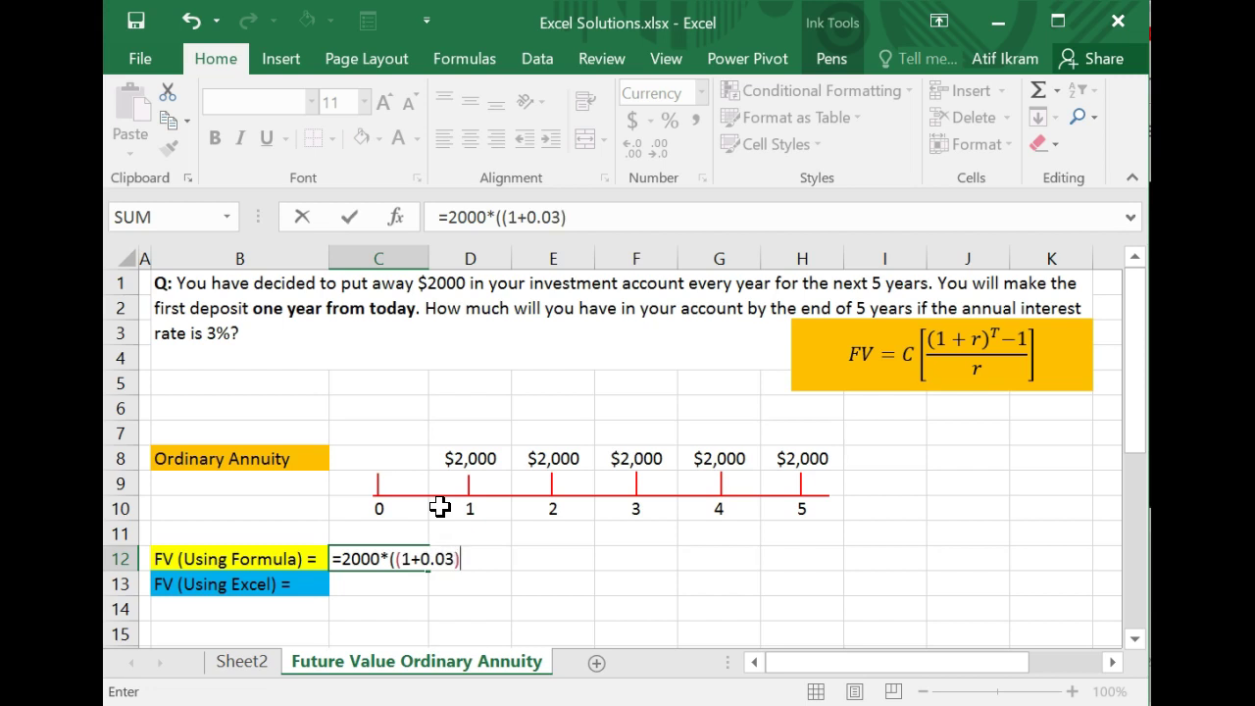
{"action": "type", "text": ")^5-1))"}
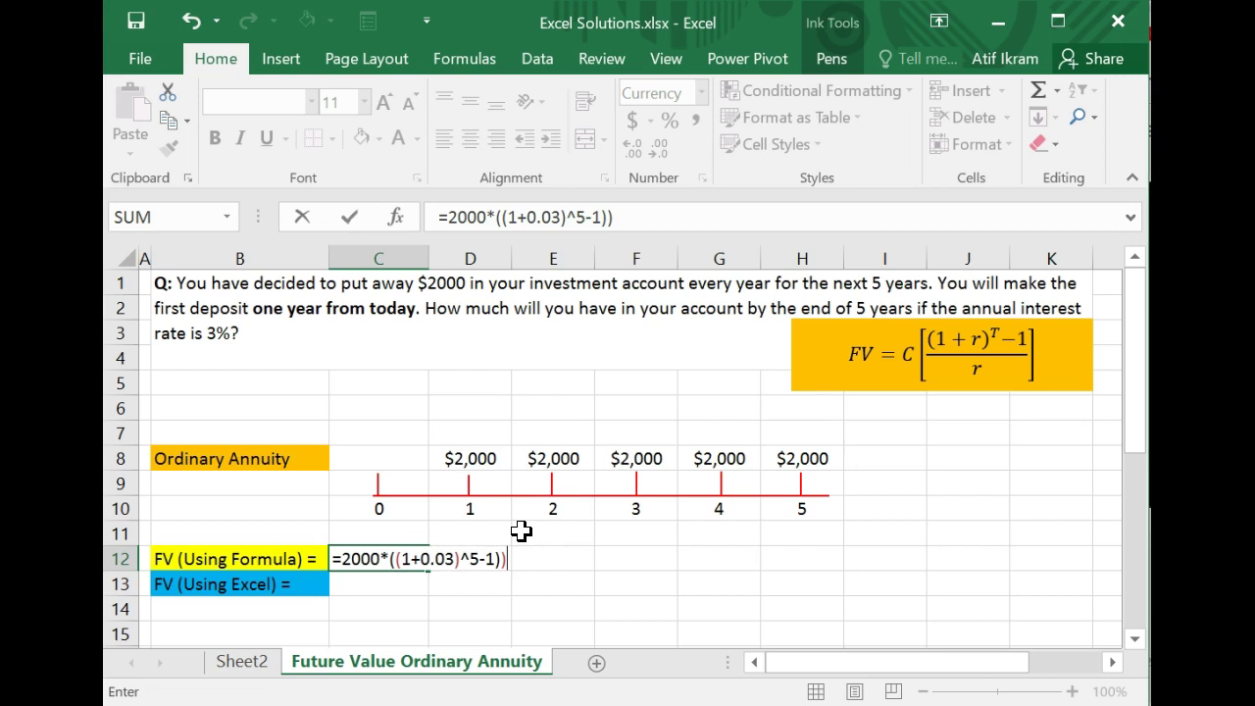
{"action": "left_click", "coordinate": [341, 559]}
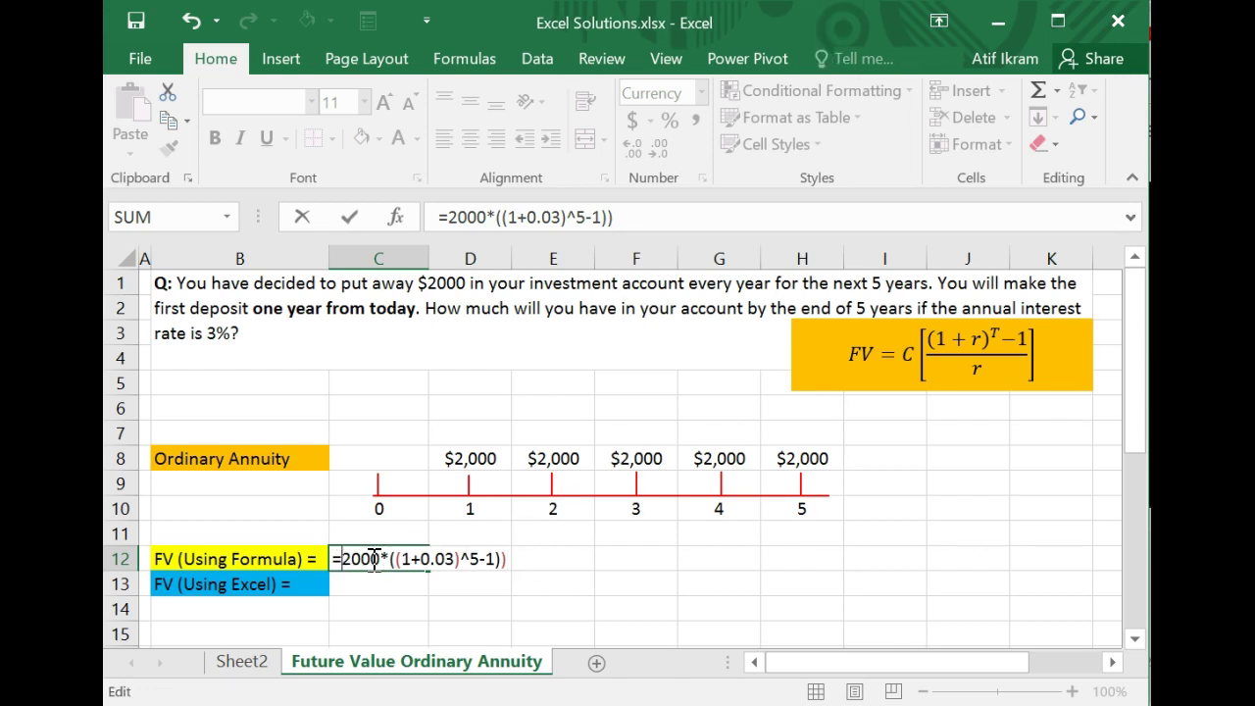
{"action": "type", "text": "("}
{"action": "key", "text": "End"}
{"action": "type", "text": ")"}
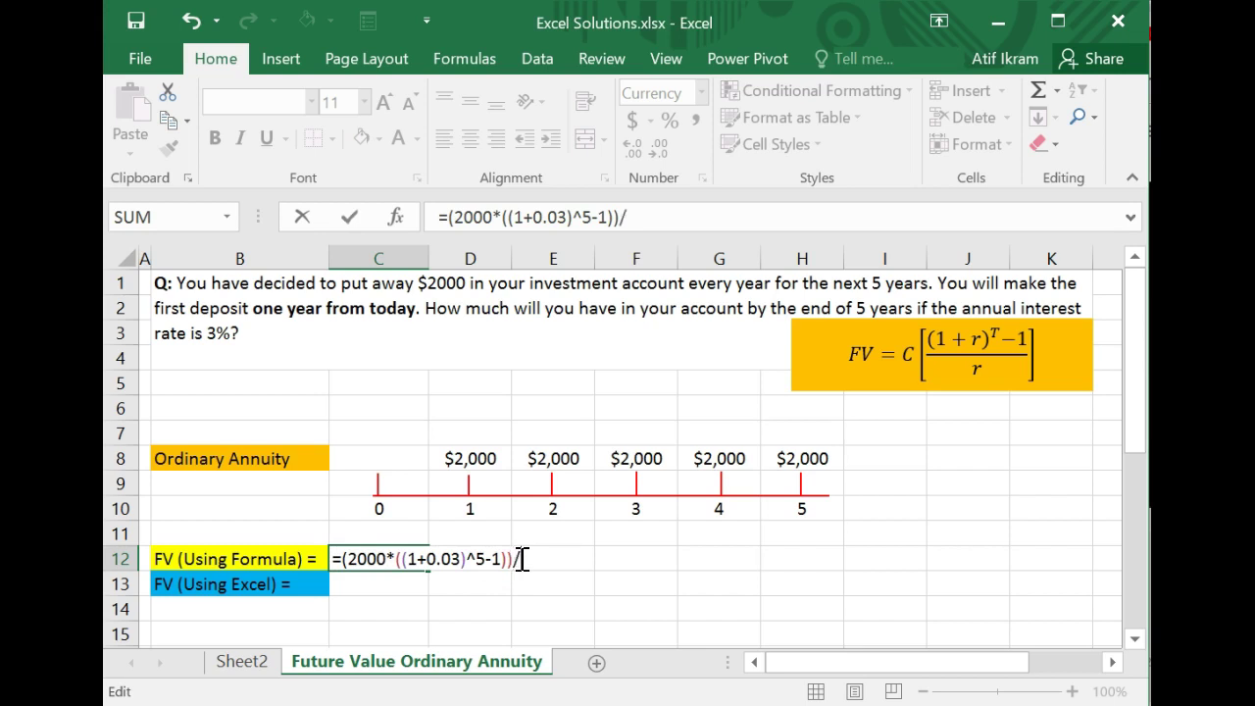
{"action": "type", "text": "/0.03"}
{"action": "key", "text": "Return"}
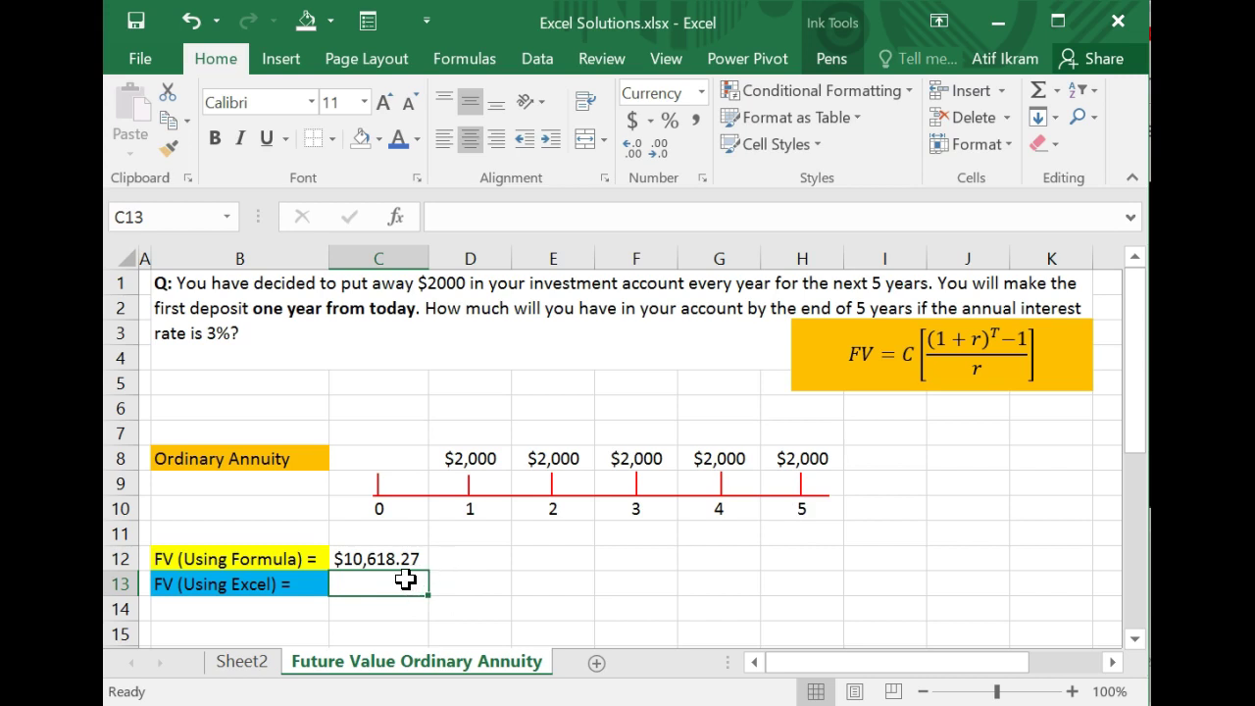
Begin an FV function in C13, beside the FV (Using Excel) label, with 3% as the rate.
{"action": "type", "text": "="}
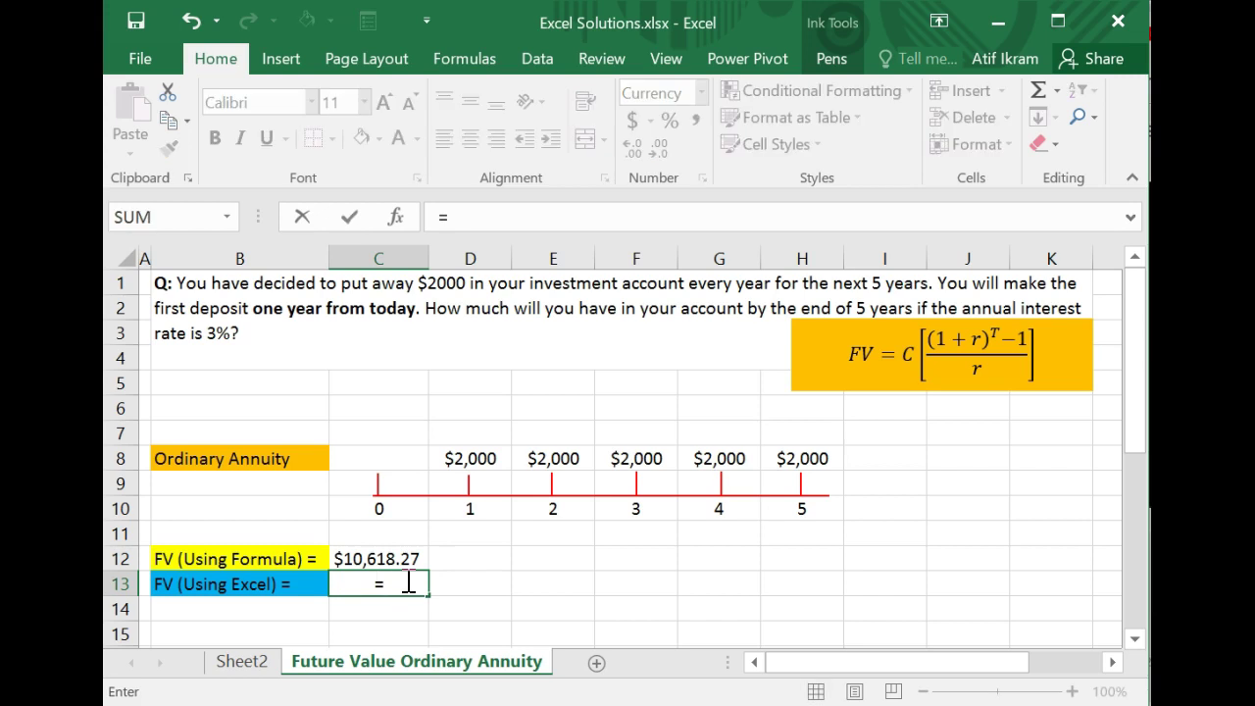
{"action": "type", "text": "fv"}
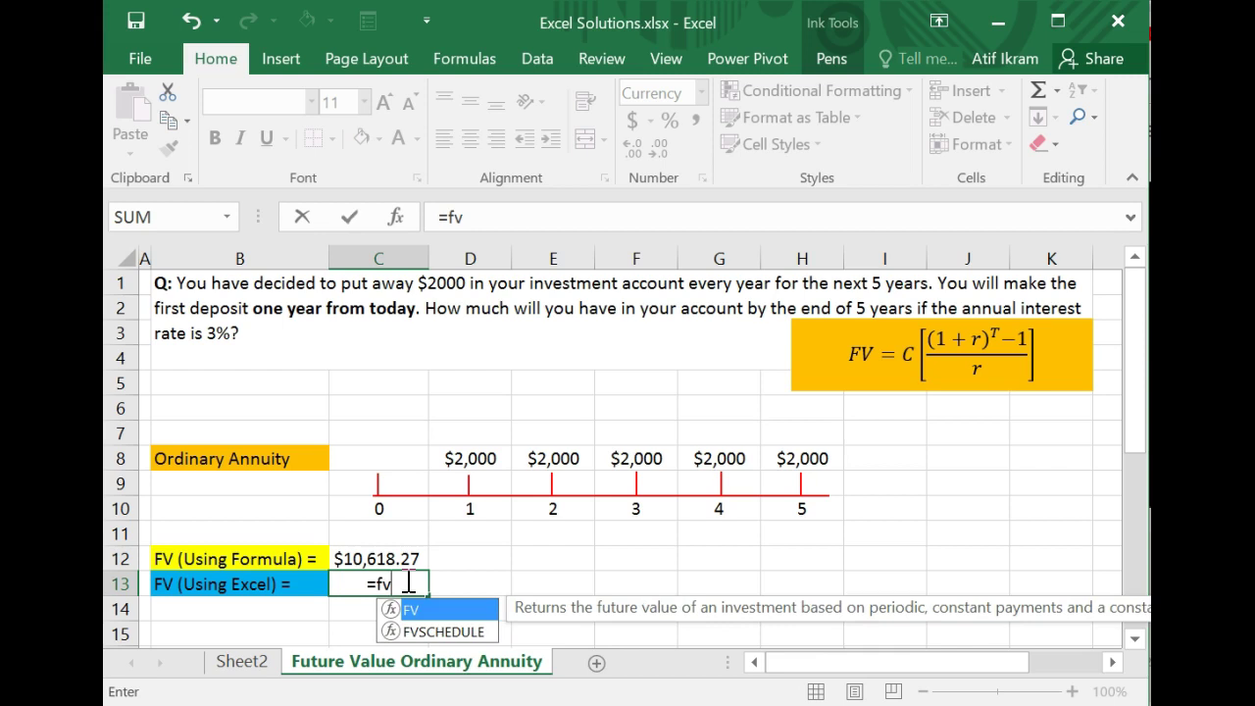
{"action": "type", "text": "("}
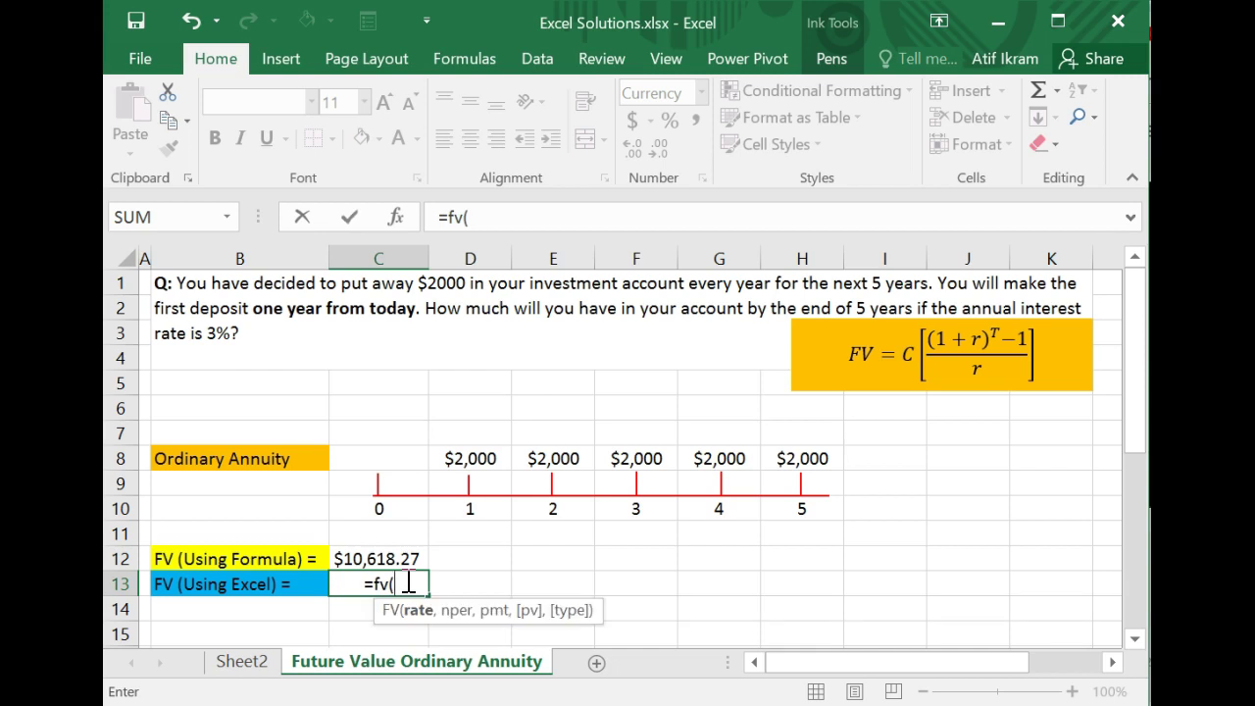
{"action": "type", "text": "0.03"}
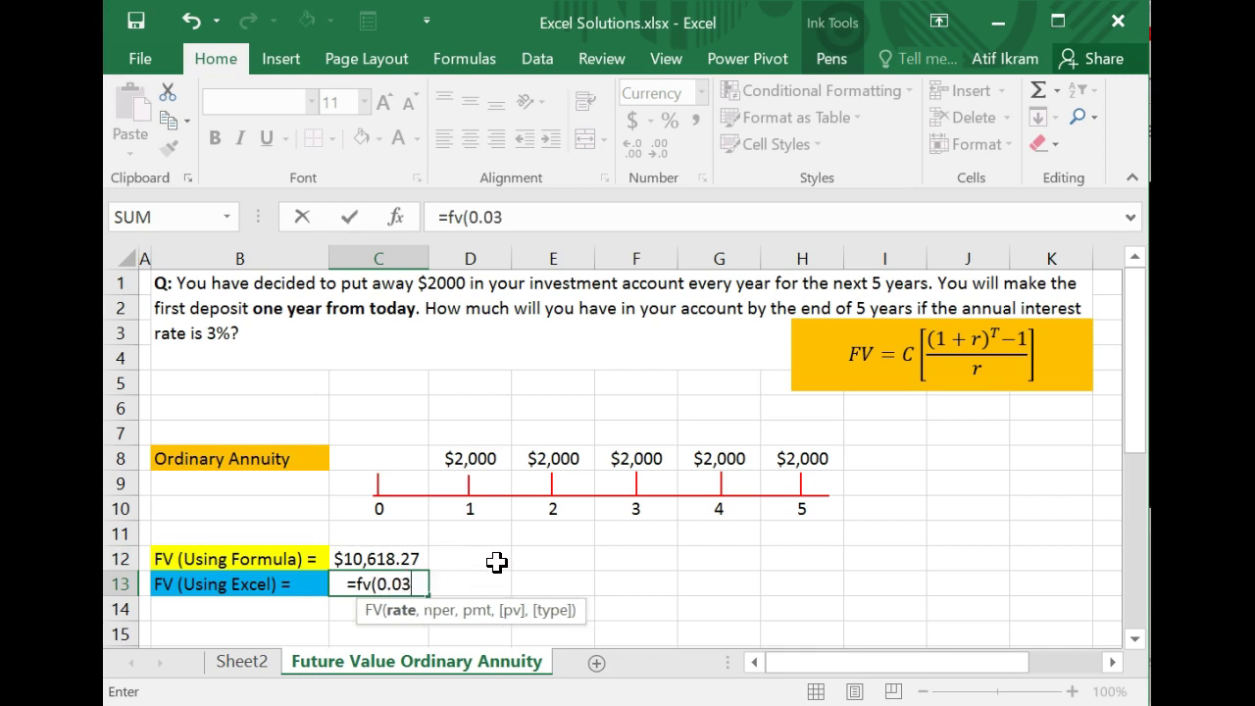
{"action": "key", "text": "BackSpace"}
{"action": "key", "text": "BackSpace"}
{"action": "key", "text": "BackSpace"}
{"action": "key", "text": "BackSpace"}
{"action": "type", "text": "3"}
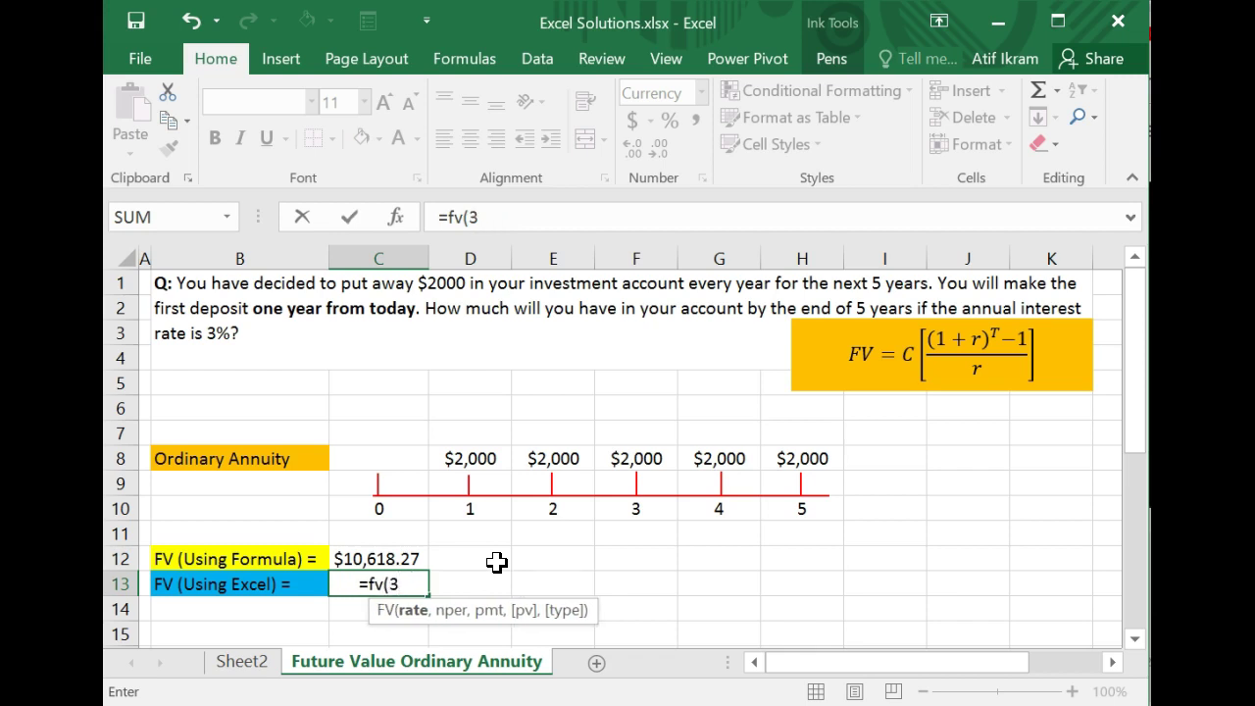
{"action": "type", "text": "%"}
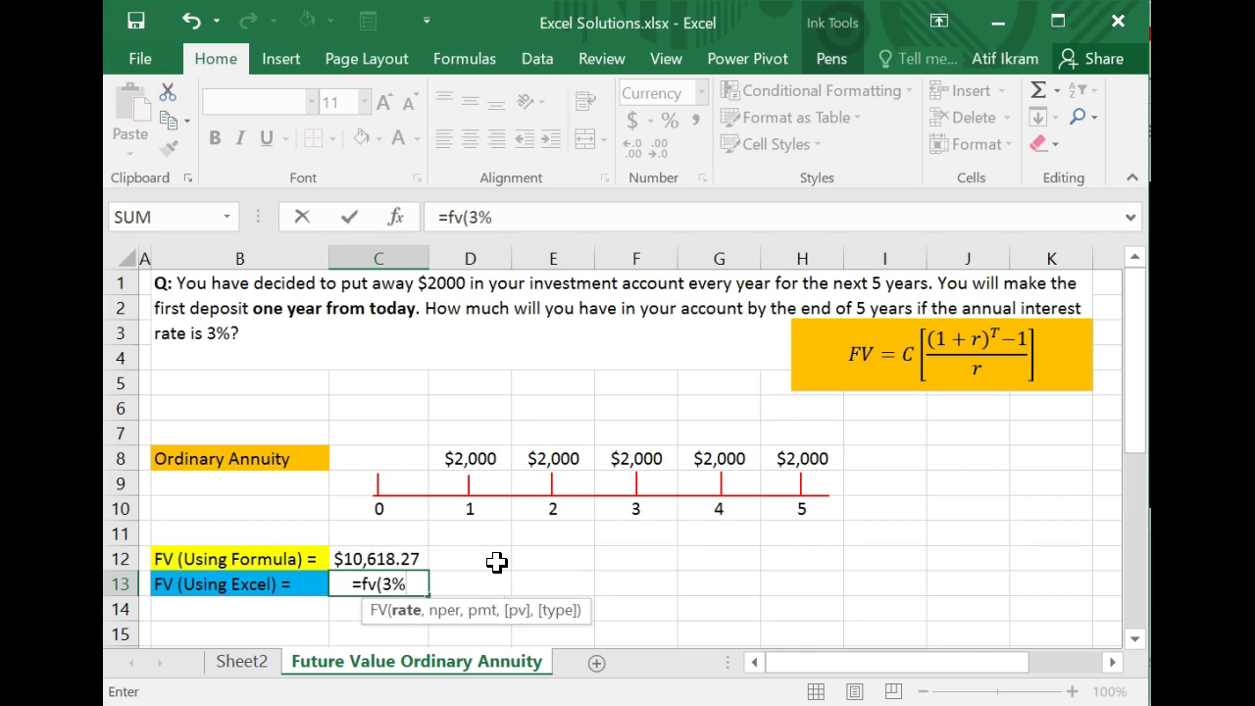
Complete the FV function in C13 with 5 periods and a payment of -2000, leaving the present value and type arguments empty.
{"action": "type", "text": ","}
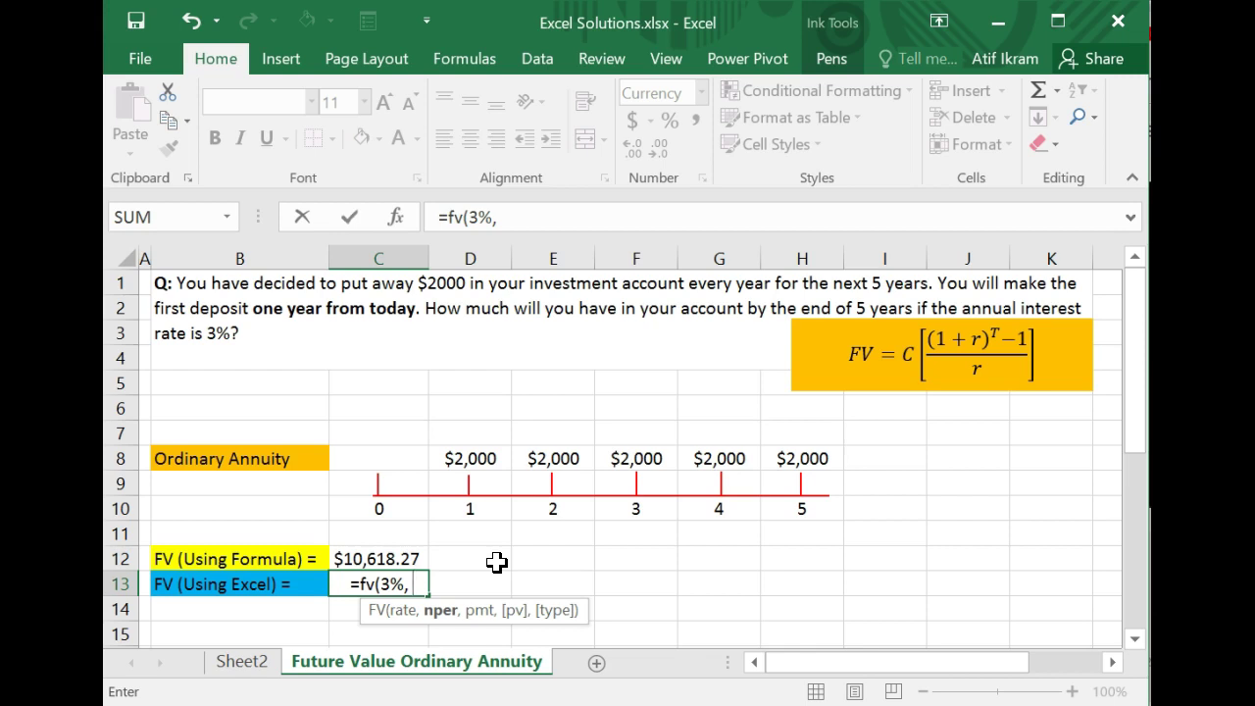
{"action": "type", "text": "5"}
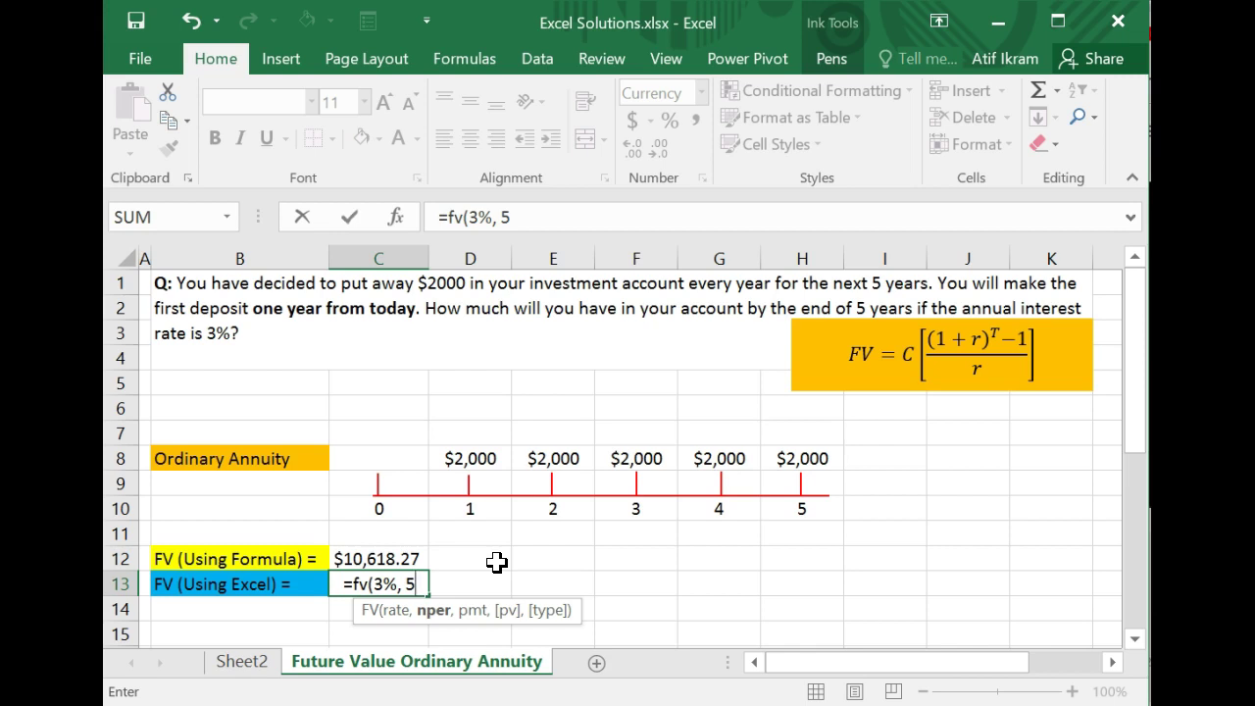
{"action": "type", "text": ","}
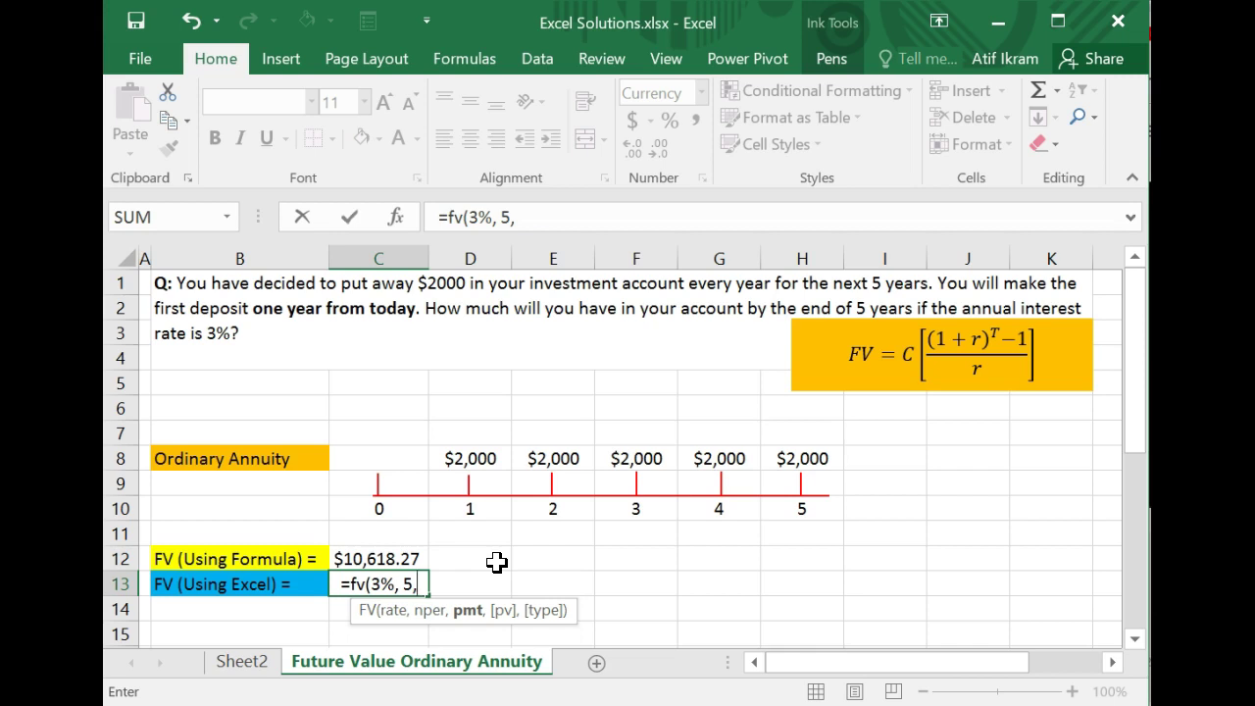
{"action": "type", "text": "-2000"}
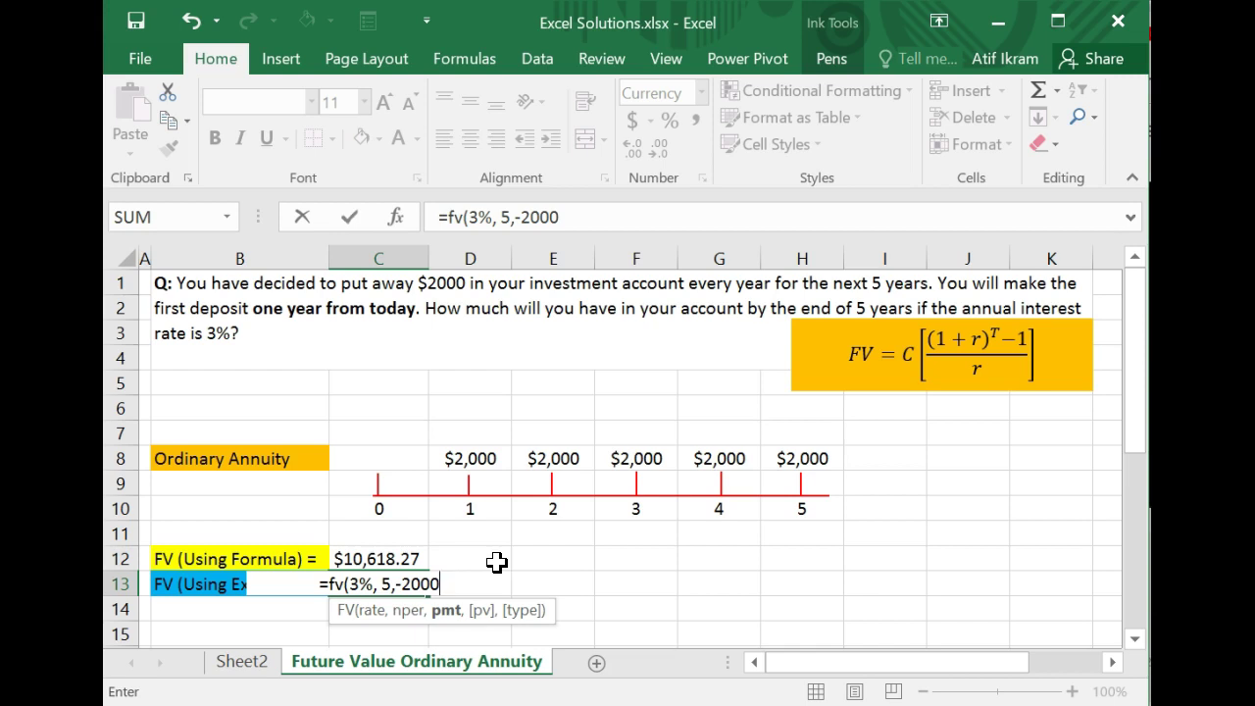
{"action": "type", "text": ","}
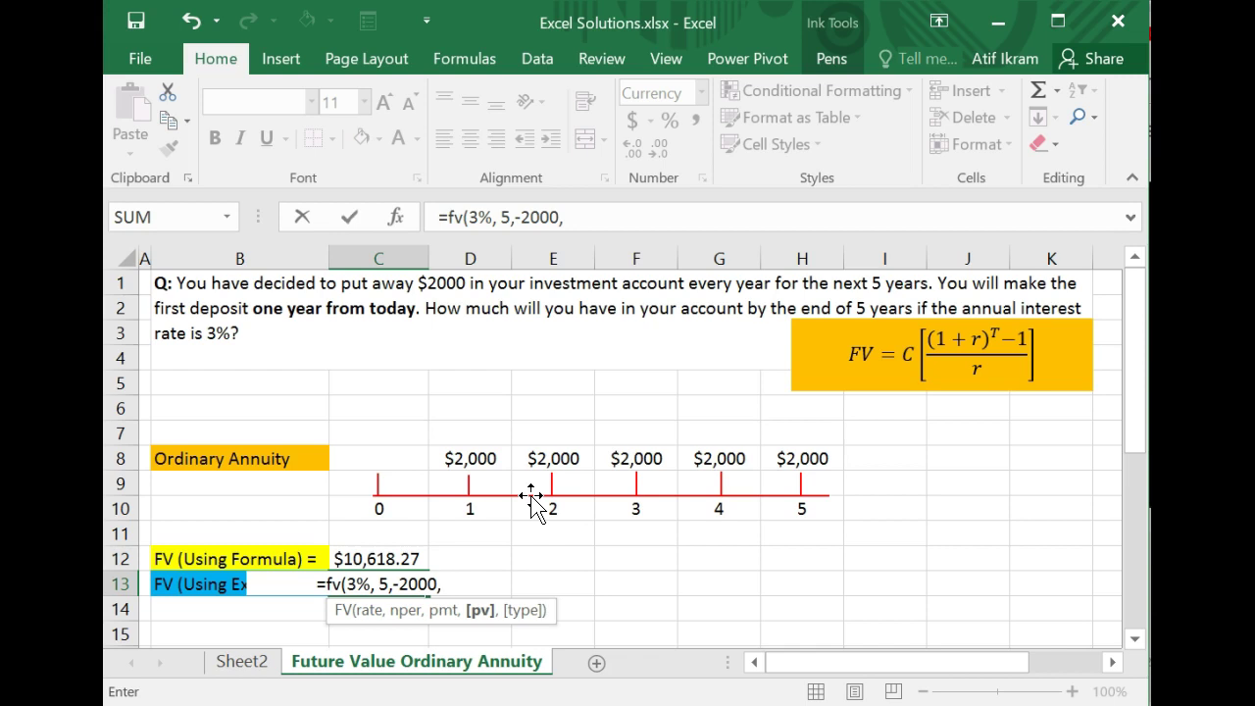
{"action": "type", "text": ","}
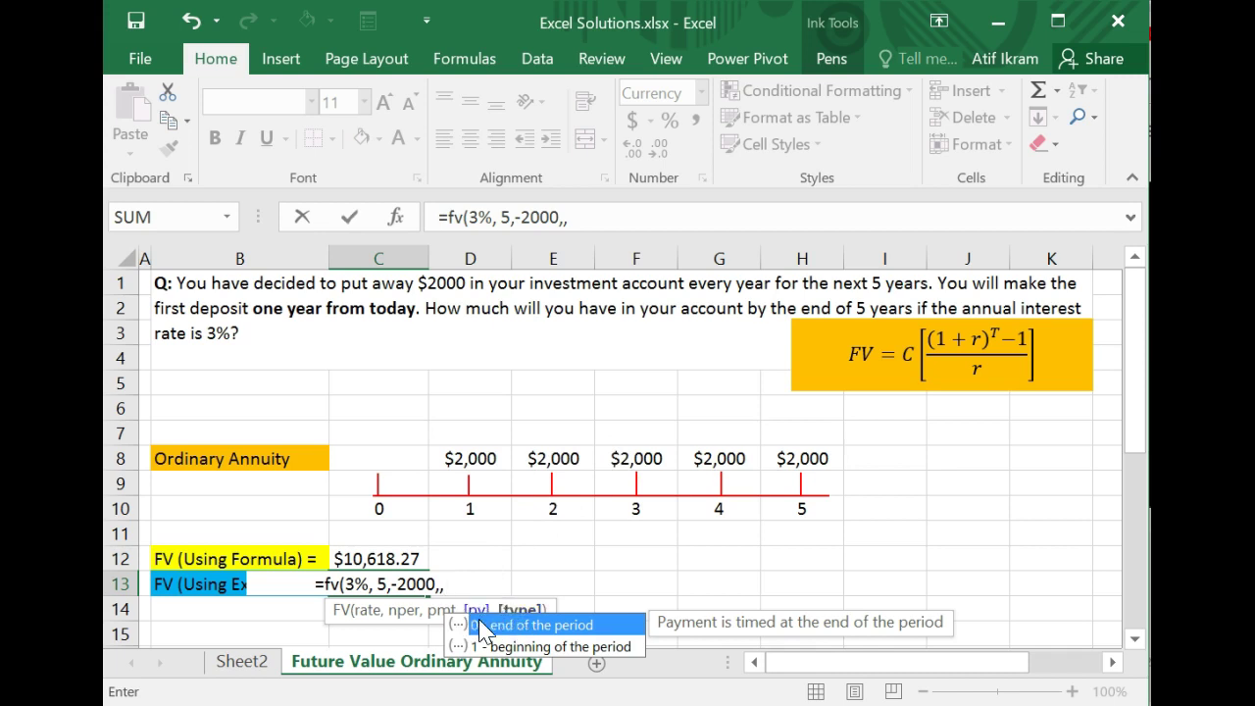
{"action": "type", "text": "0"}
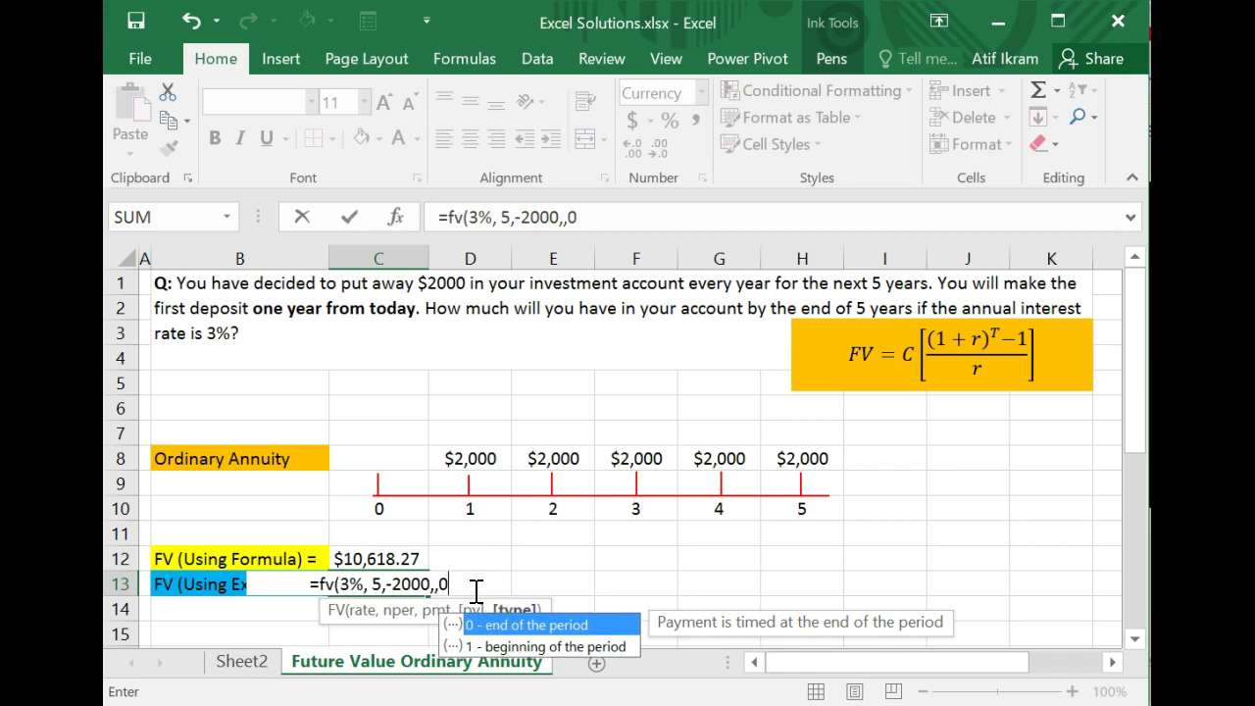
{"action": "key", "text": "BackSpace"}
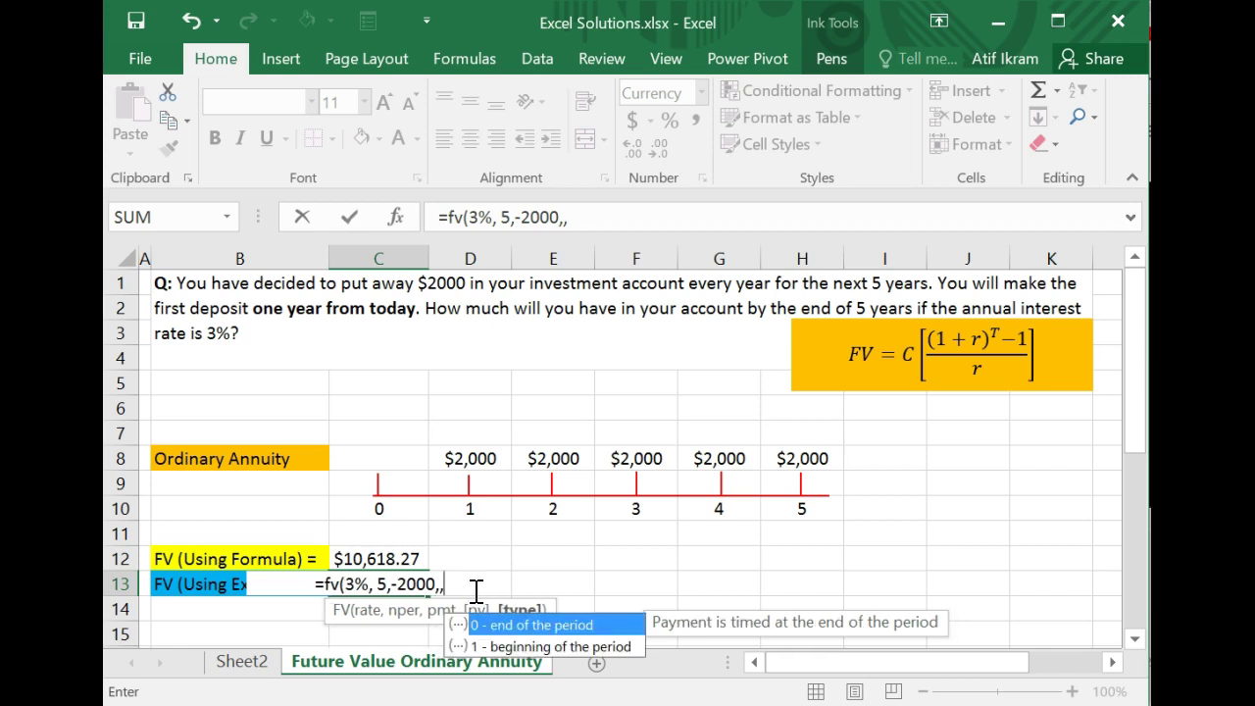
{"action": "type", "text": ")"}
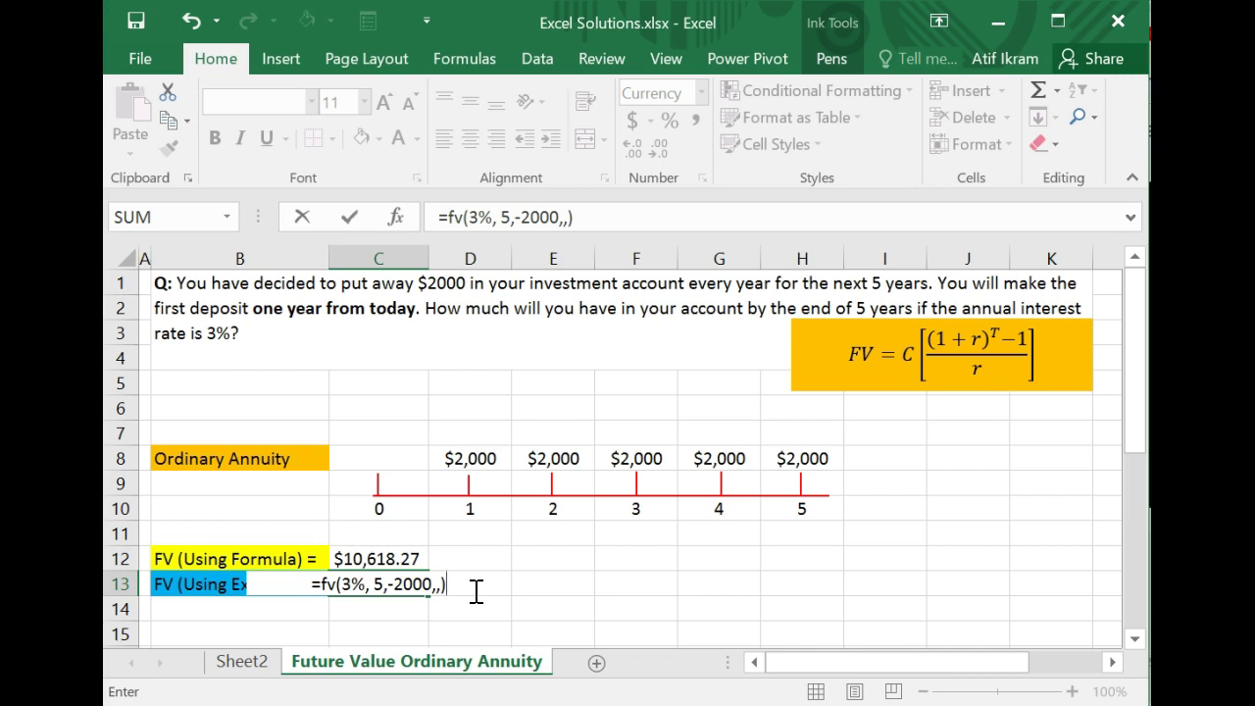
{"action": "key", "text": "Return"}
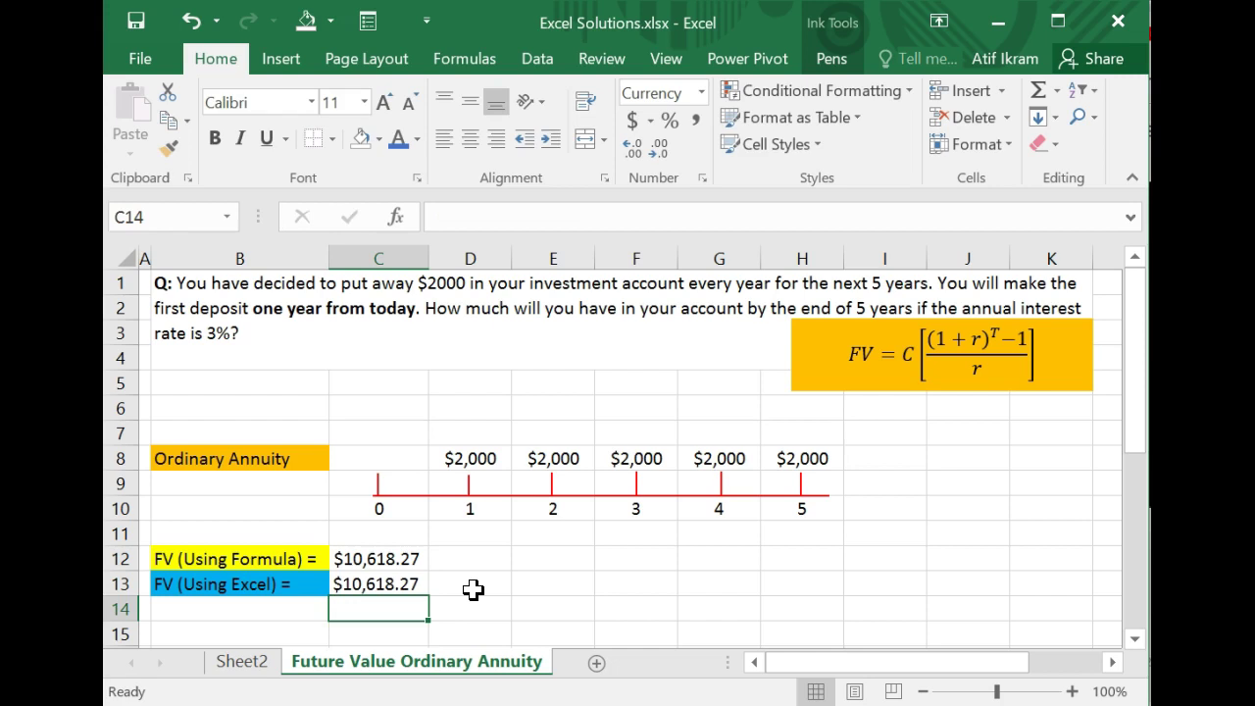
{"action": "key", "text": "Up"}
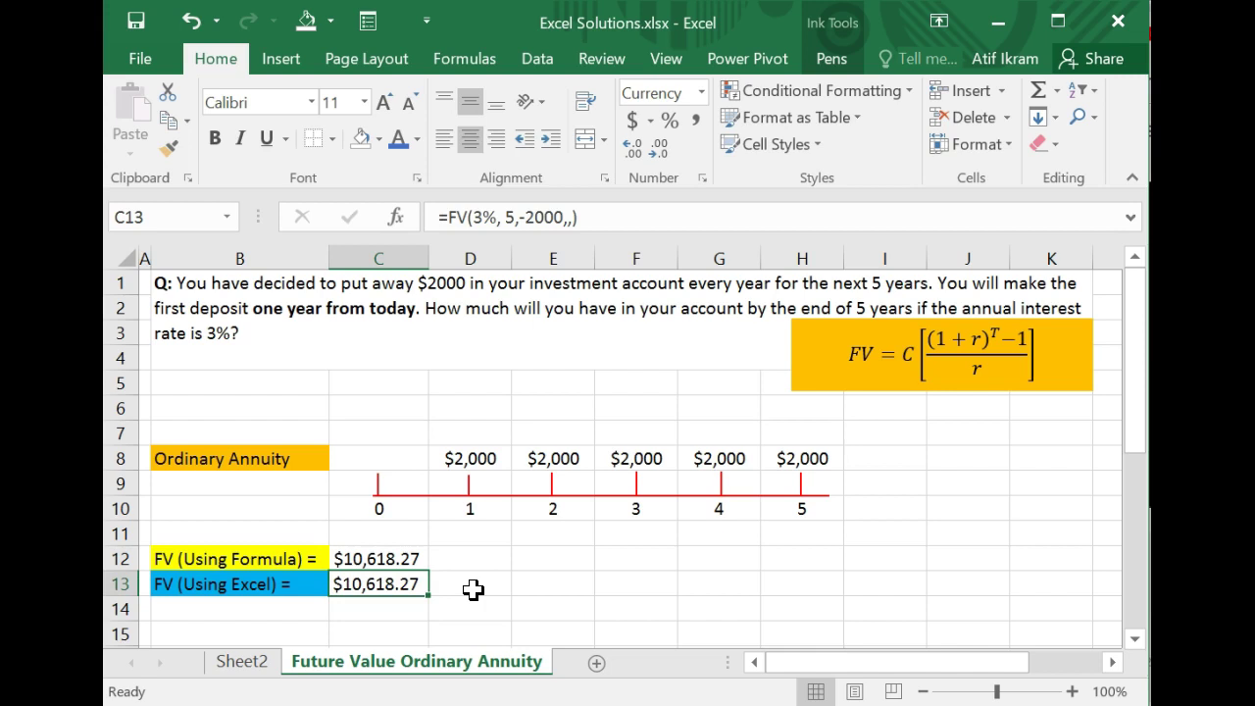